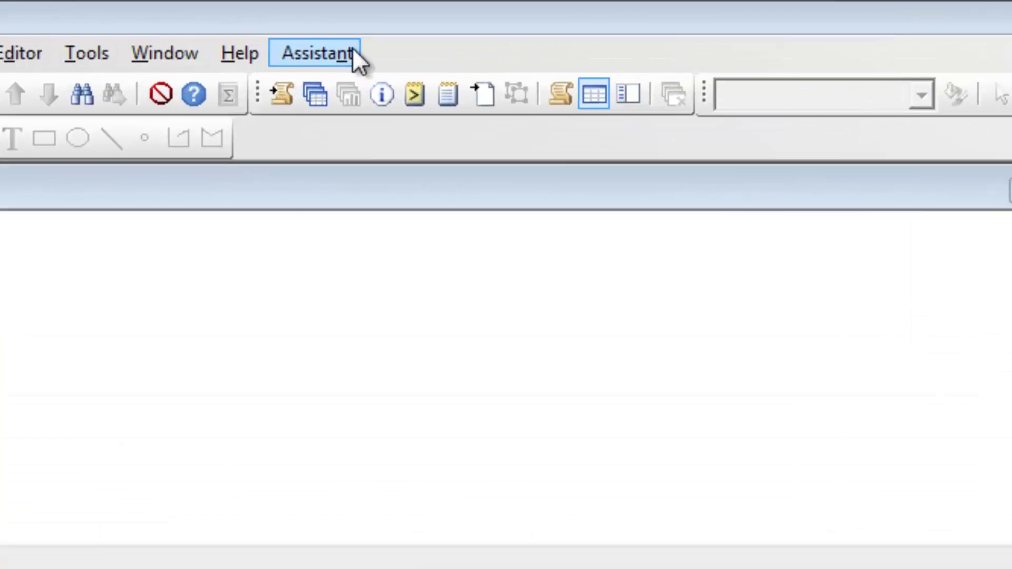
Open the Assistant's Measurement Systems Analysis decision tree.
click(479, 28)
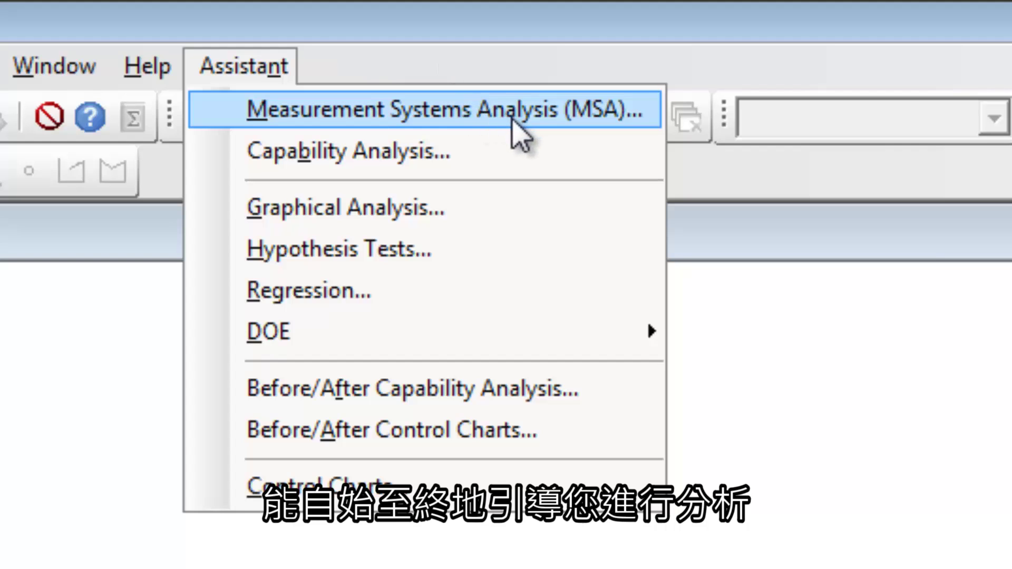
mouse_move(522, 126)
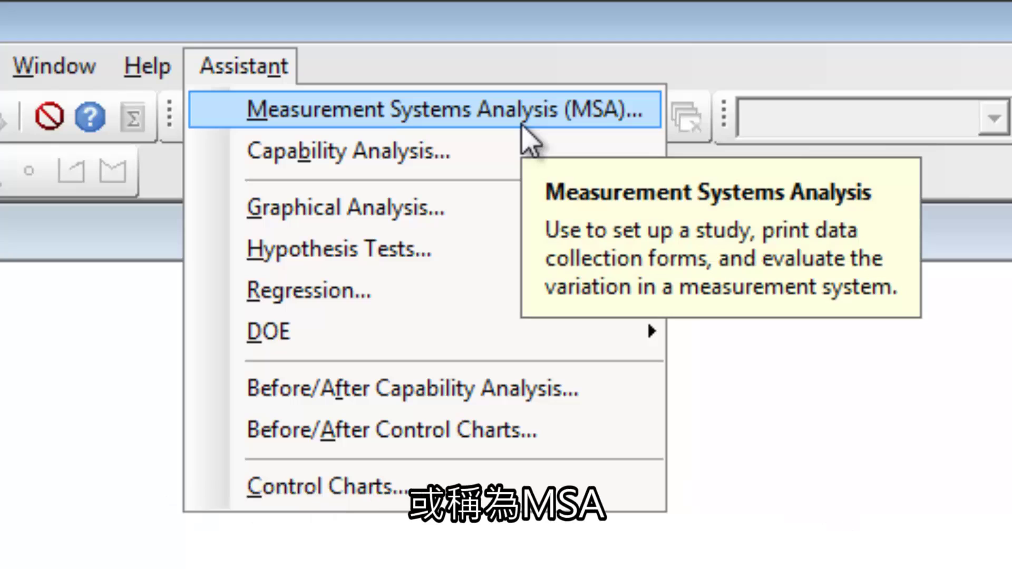
click(522, 126)
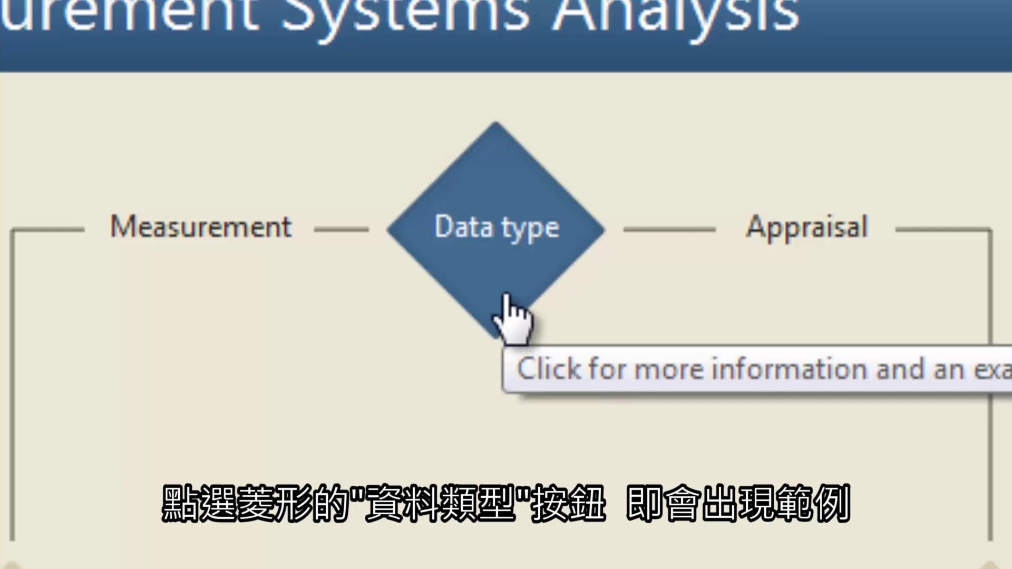
Review the data type information and the Attribute Agreement Worksheet guideline on selecting at least 3 appraisers.
click(505, 296)
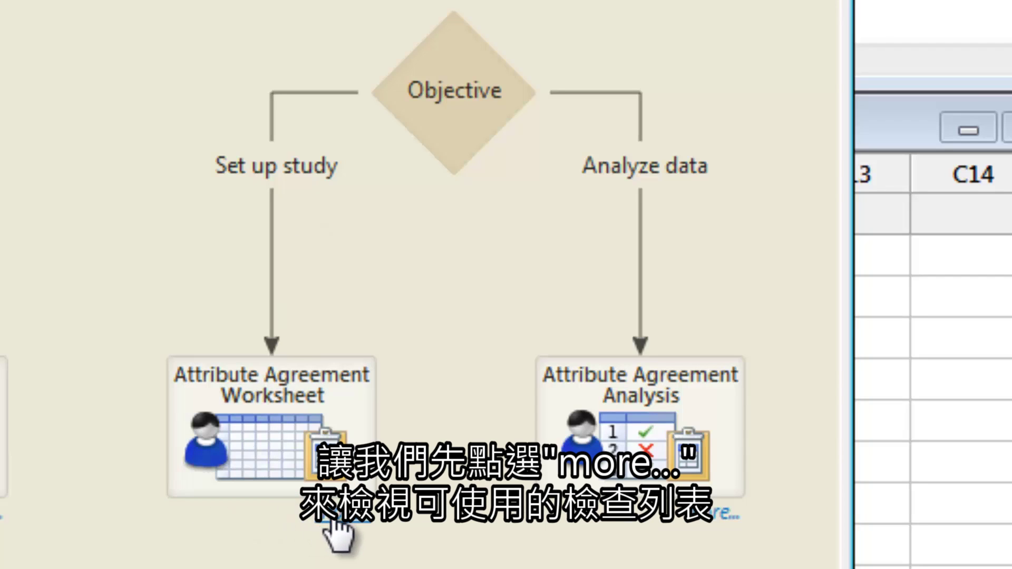
click(329, 521)
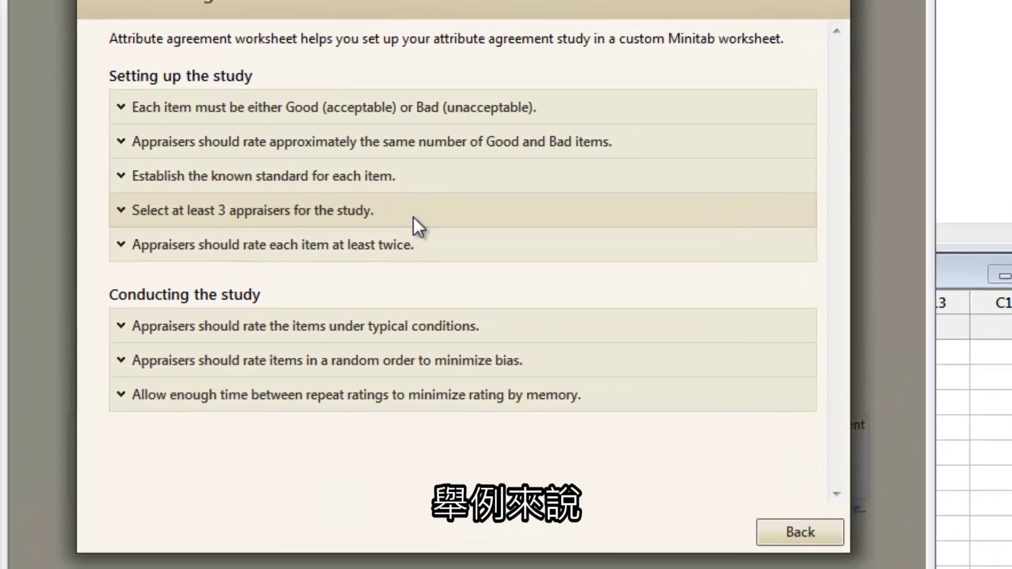
click(441, 260)
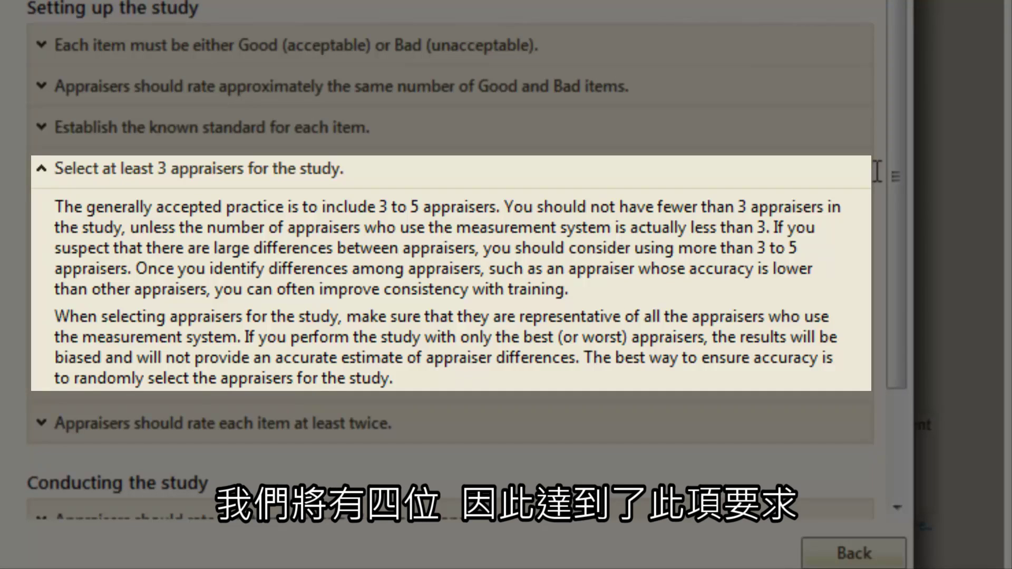
click(786, 173)
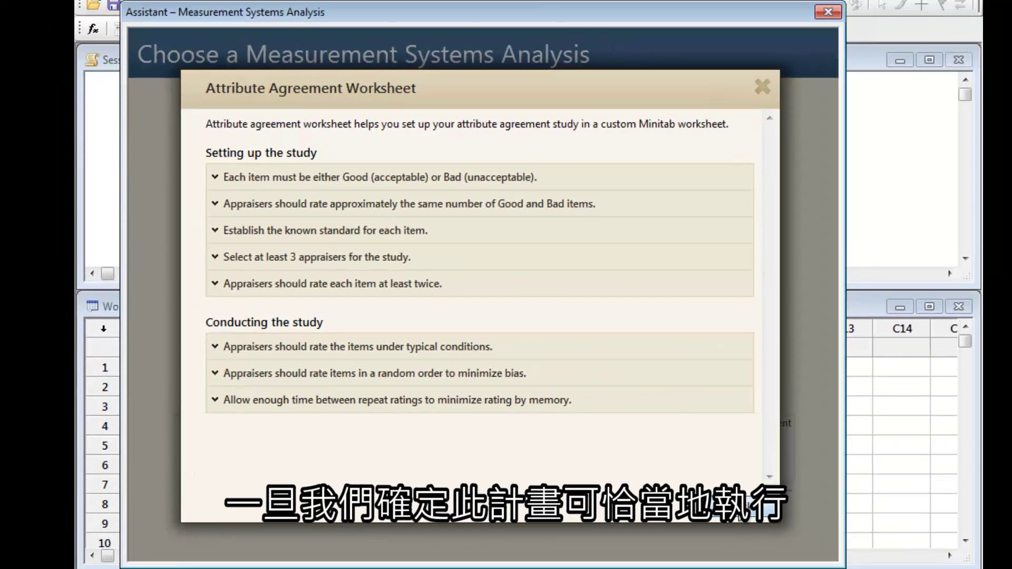
key(Escape)
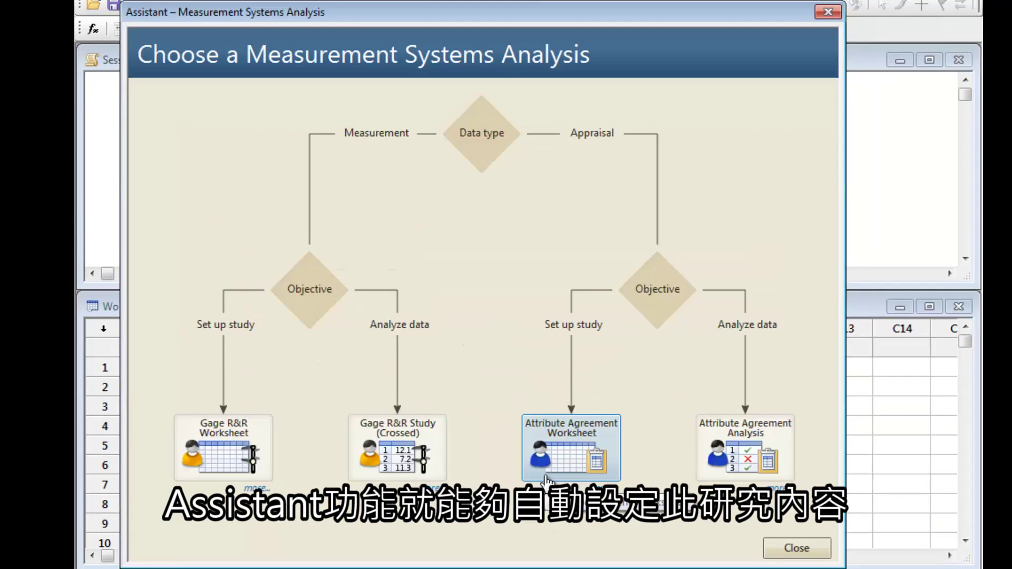
Start an Attribute Agreement Worksheet with 4 appraisers, 4 trials and 6 test items.
click(547, 481)
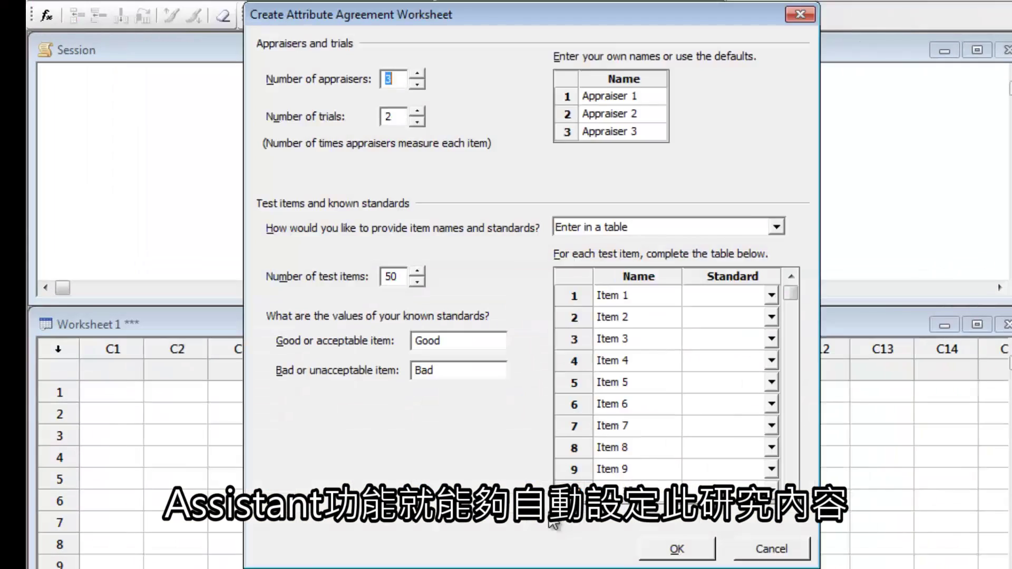
click(418, 75)
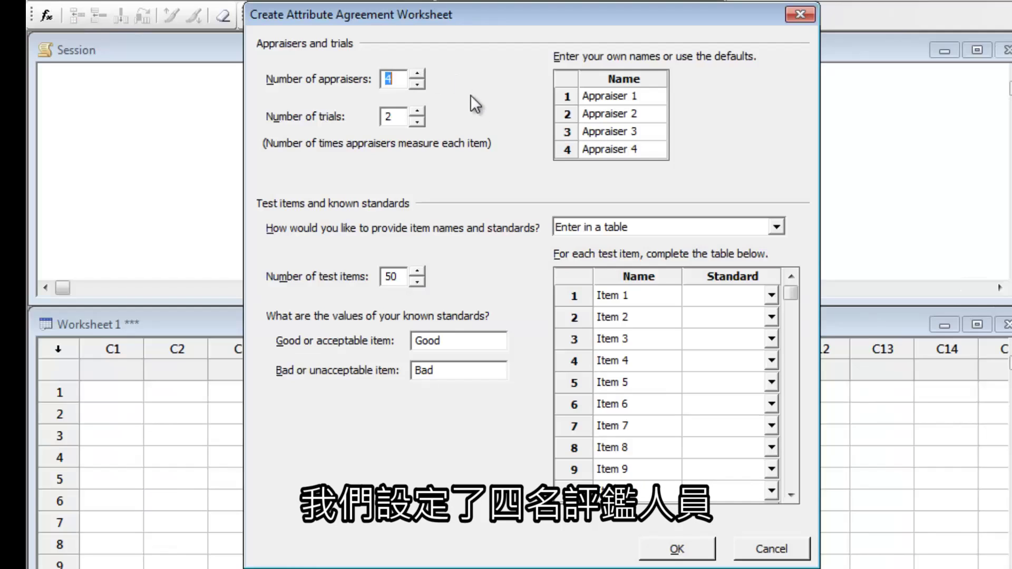
click(417, 113)
click(417, 113)
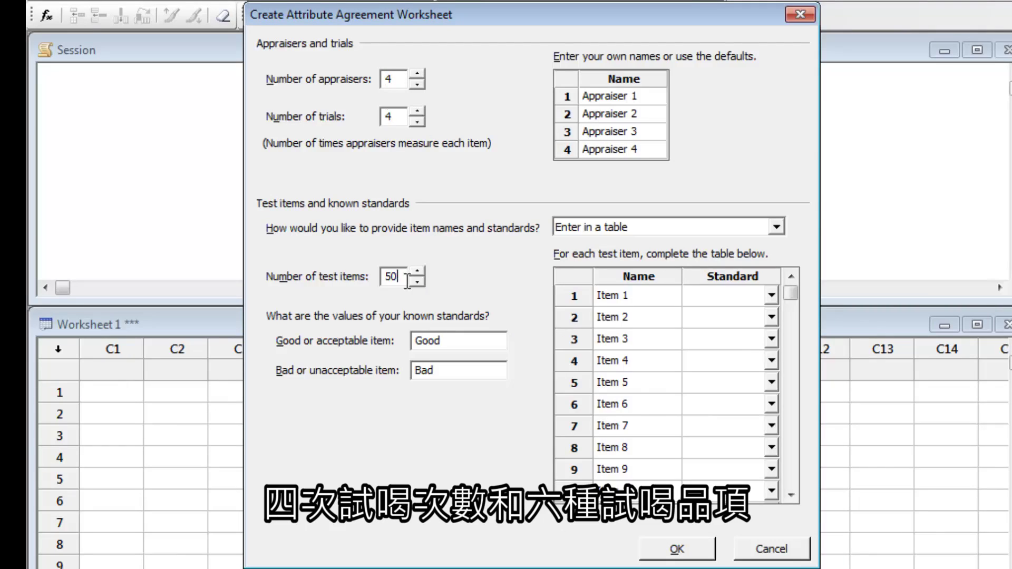
double_click(391, 277)
text(6)
Define the known standard values as Zesty for acceptable items and Ow! for unacceptable items.
double_click(437, 341)
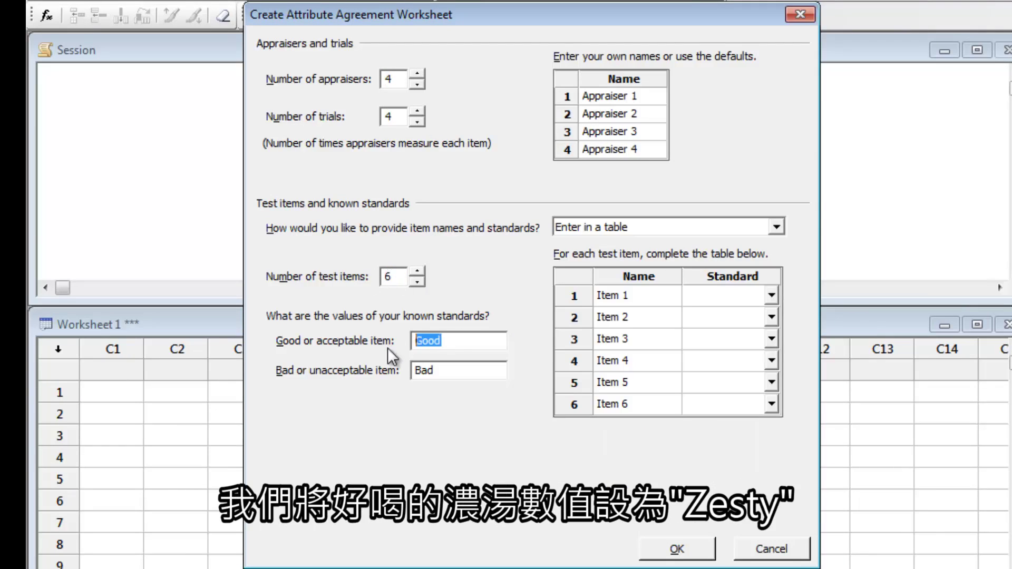
text(Zesty)
key(Tab)
text(Ow!)
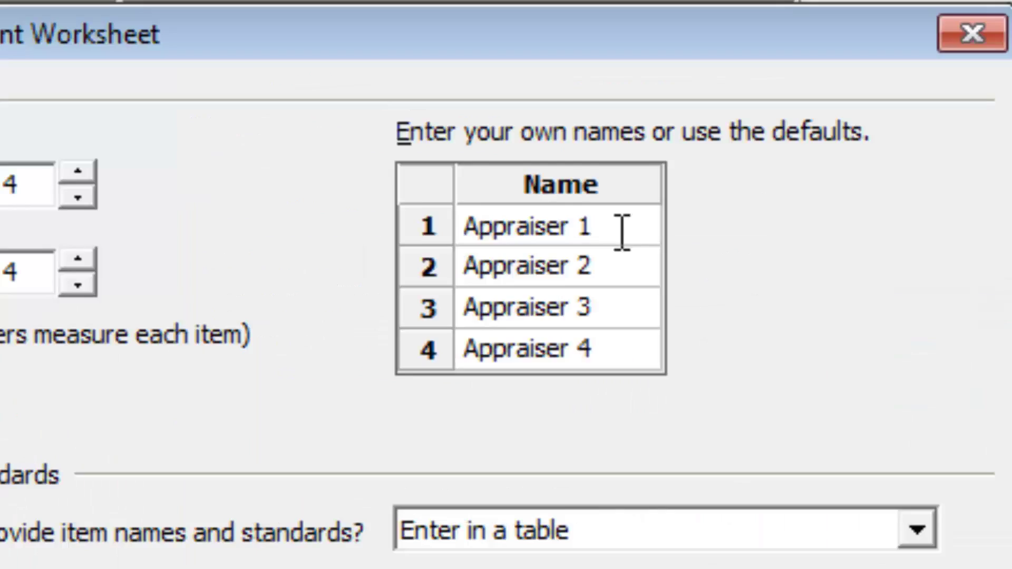
Name the four appraisers Mama Bear, Papa Bear, Baby Bear and Goldilocks.
click(633, 101)
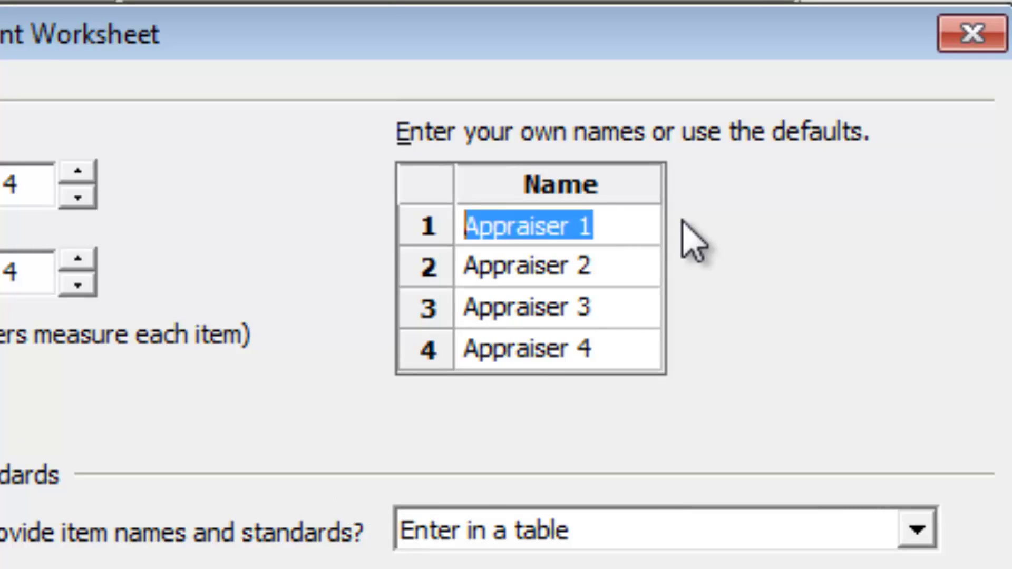
text(Mama Bear)
key(Down)
text(Papa Bear)
key(Down)
text(Baby Bear)
key(Down)
text(Goldilocks)
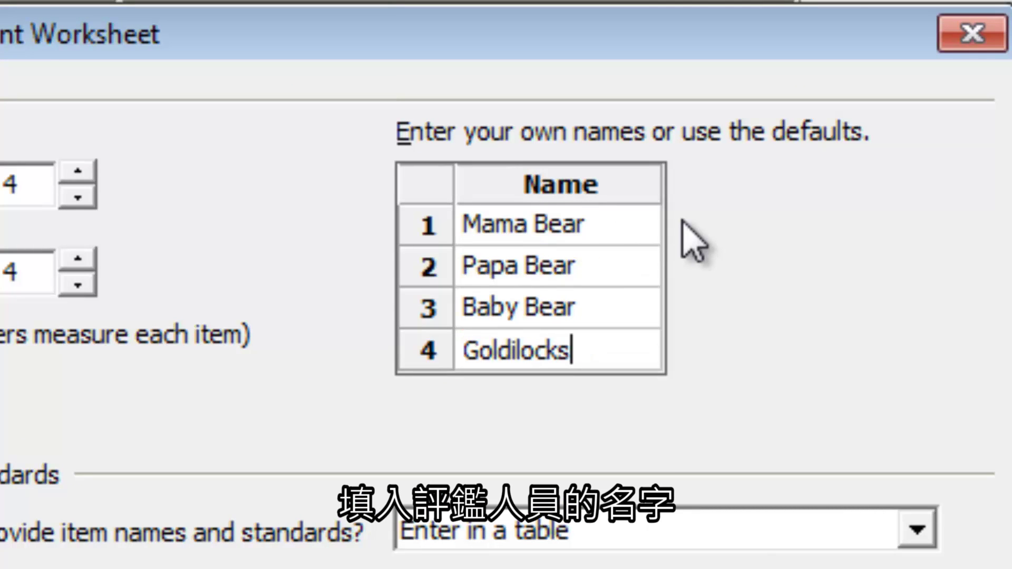
key(Return)
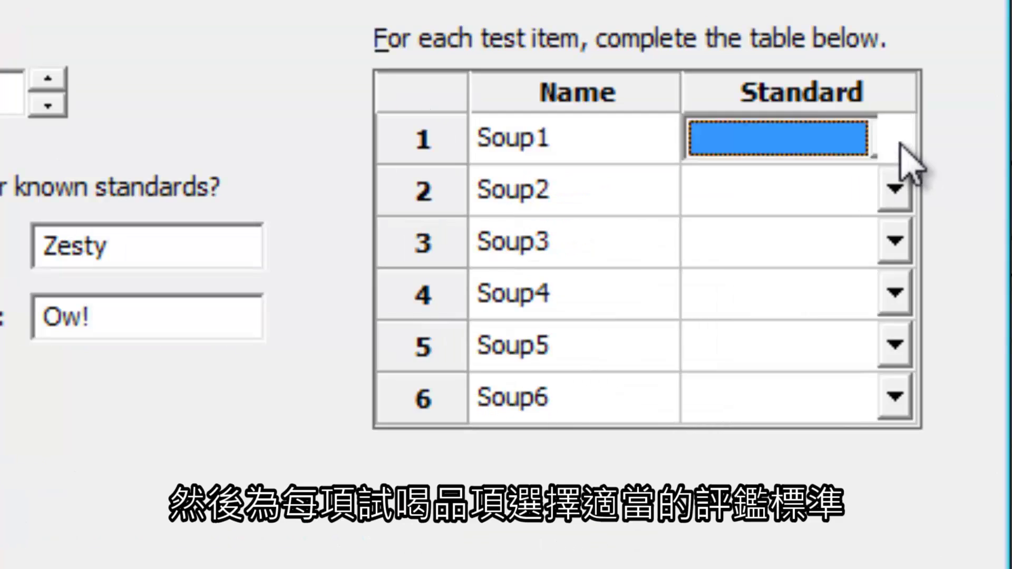
Assign the standard Zesty to Soup1, Soup2 and Soup3 and Ow! to Soup4, Soup5 and Soup6, and create the worksheet.
click(897, 138)
click(854, 182)
click(895, 188)
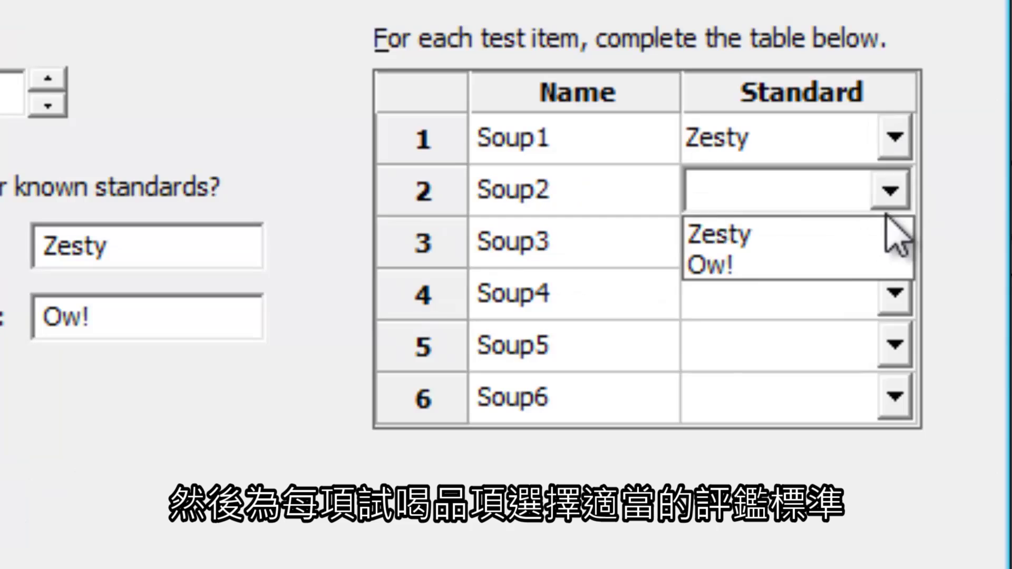
click(875, 232)
click(895, 239)
click(876, 287)
click(890, 294)
click(844, 368)
click(895, 345)
click(891, 387)
click(895, 399)
click(865, 470)
click(693, 490)
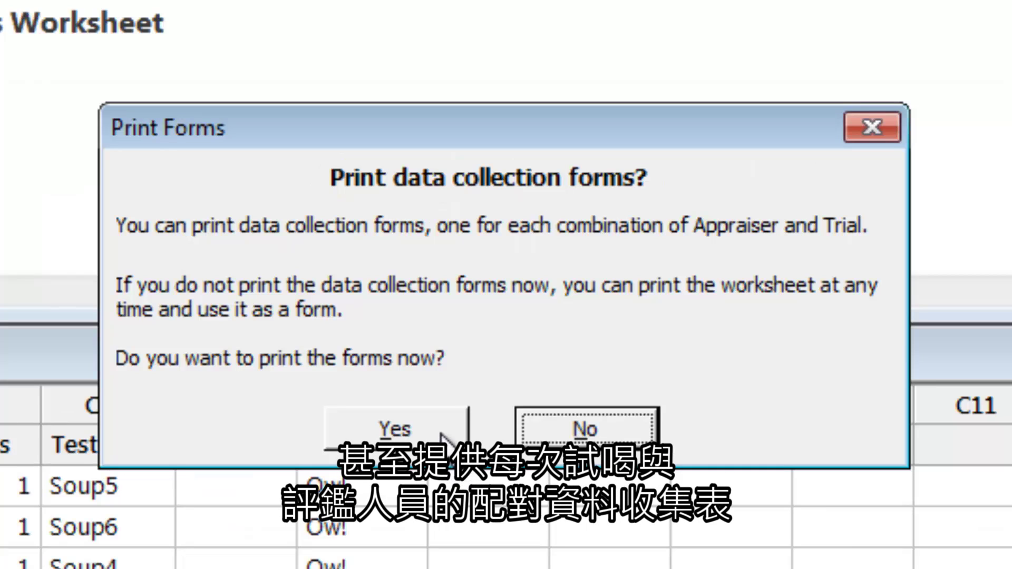
Print the data collection forms, and paste the collected ratings into the Results column starting at row 1.
click(442, 436)
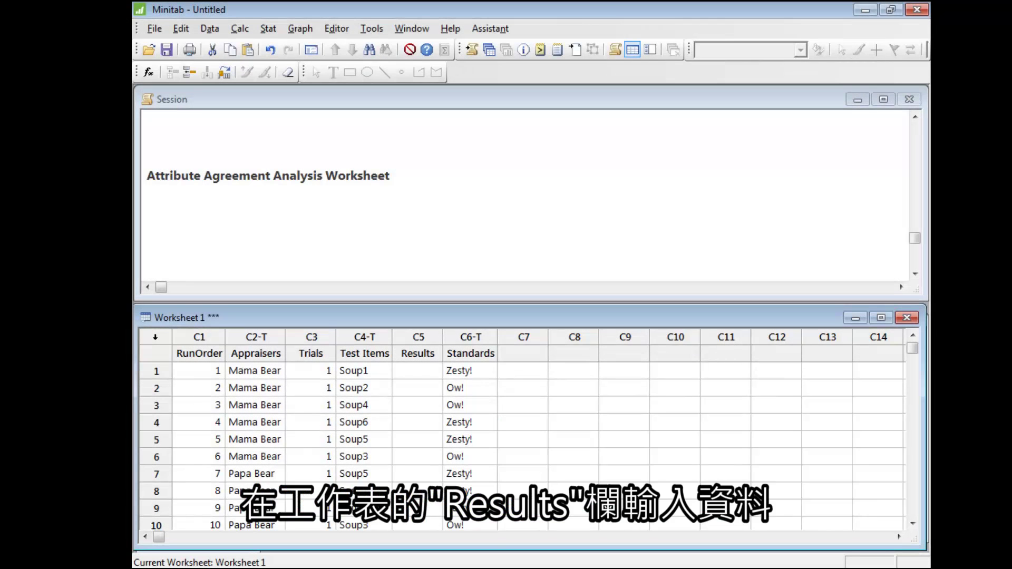
click(423, 371)
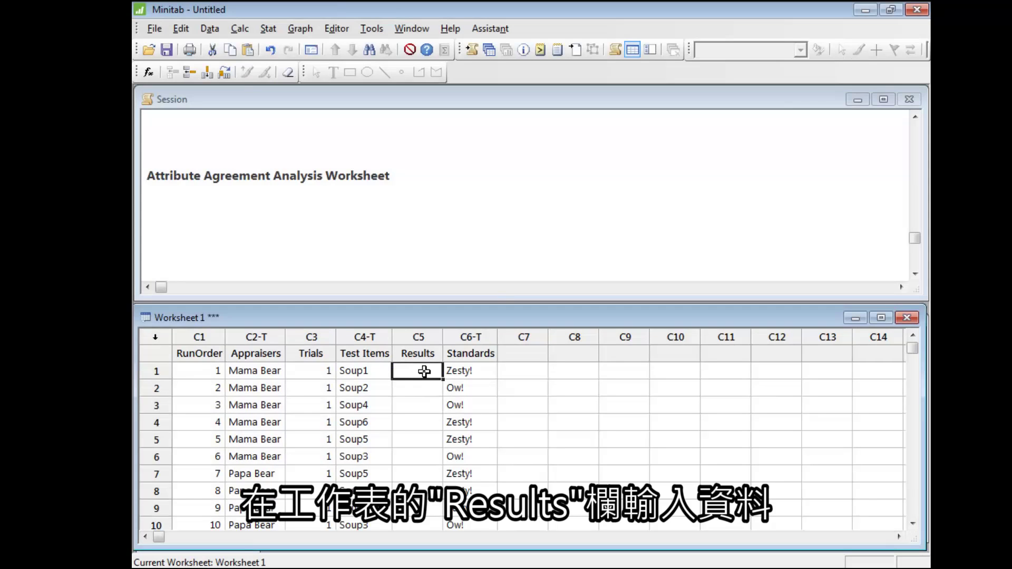
key(ctrl+v)
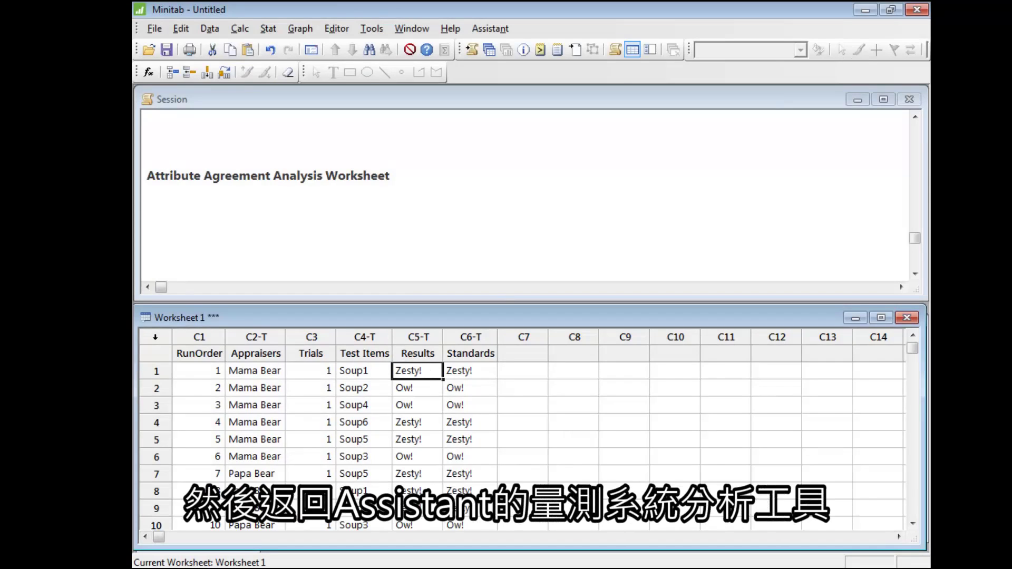
Start the Assistant's Attribute Agreement Analysis with the Appraisers, Test Items, Results and Standards columns assigned to their matching fields, omitting Trials.
click(481, 31)
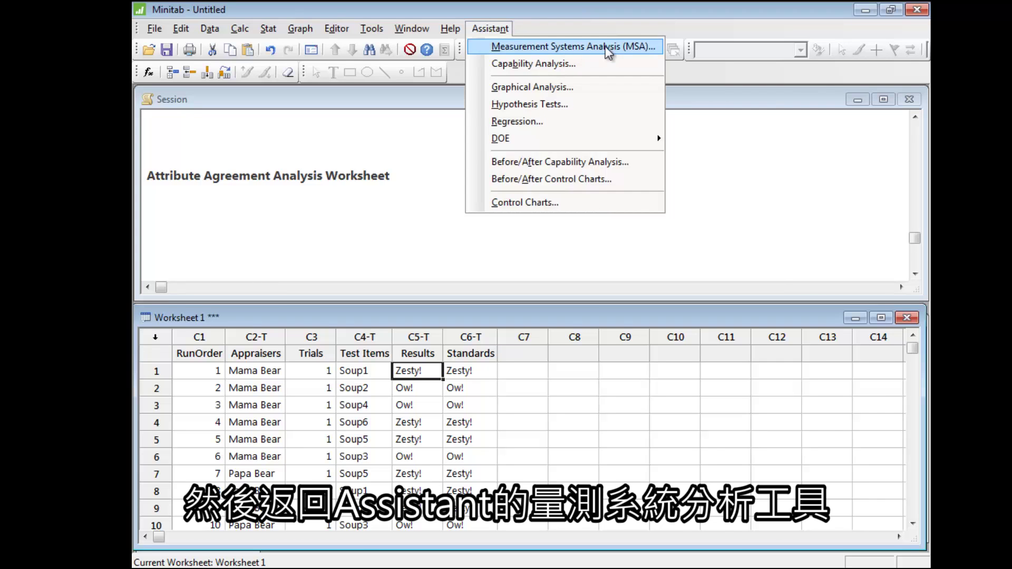
click(605, 46)
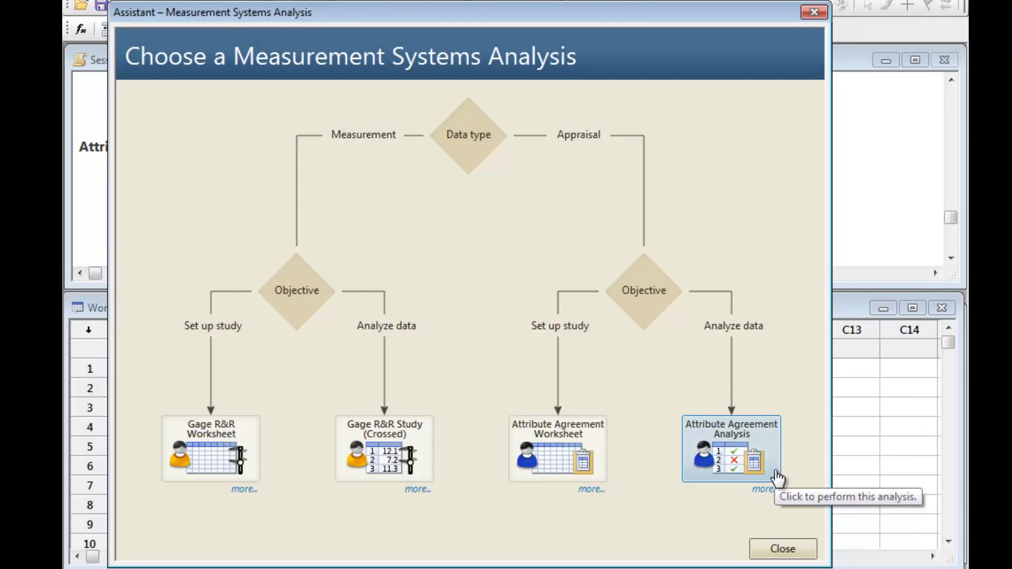
click(777, 477)
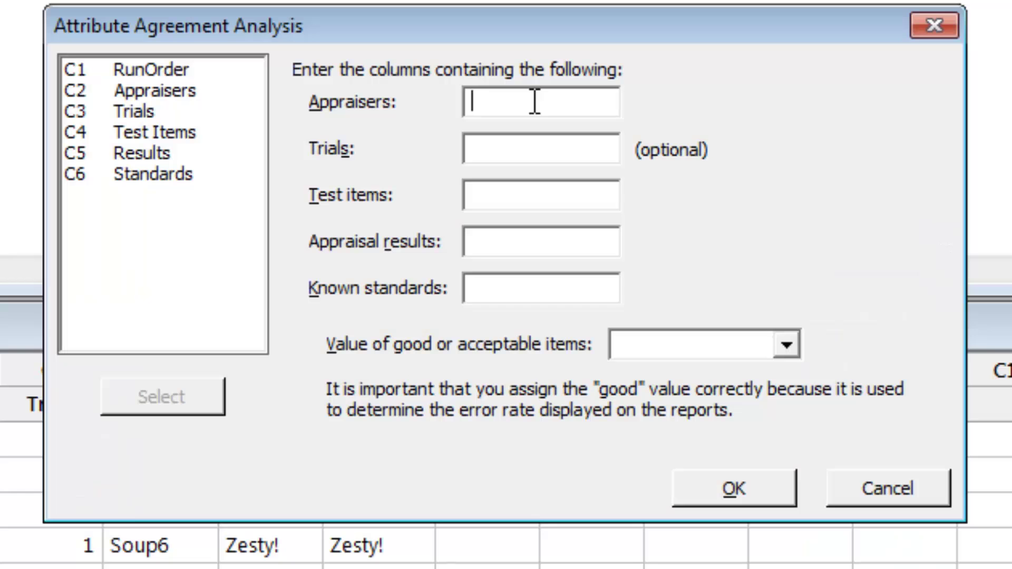
click(180, 90)
double_click(179, 90)
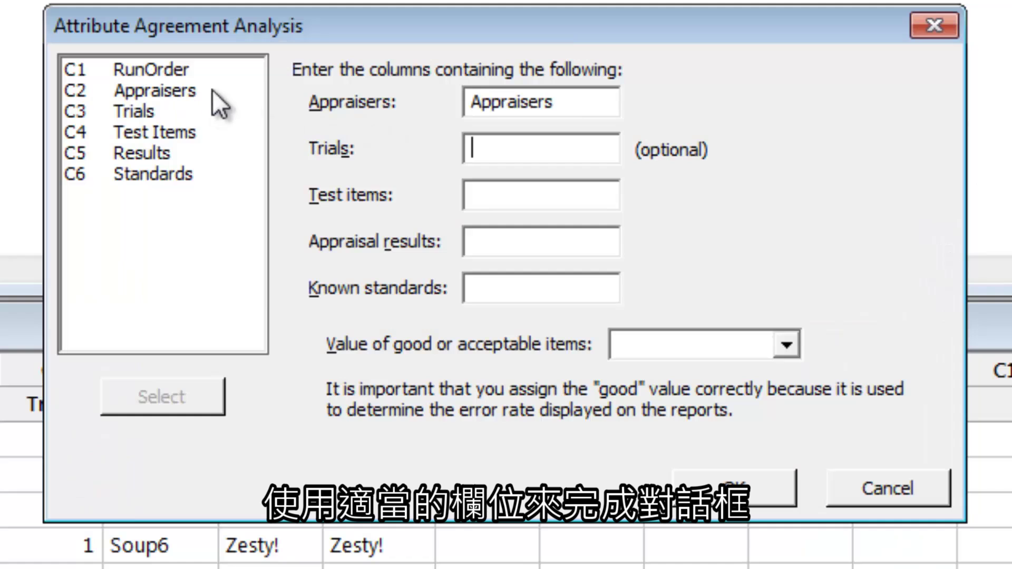
click(503, 206)
double_click(182, 130)
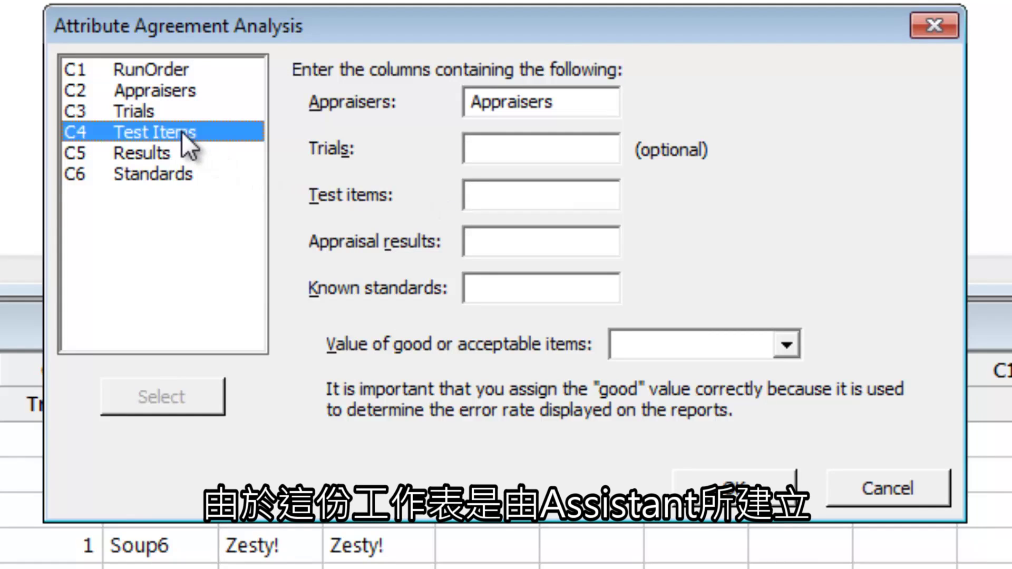
double_click(173, 154)
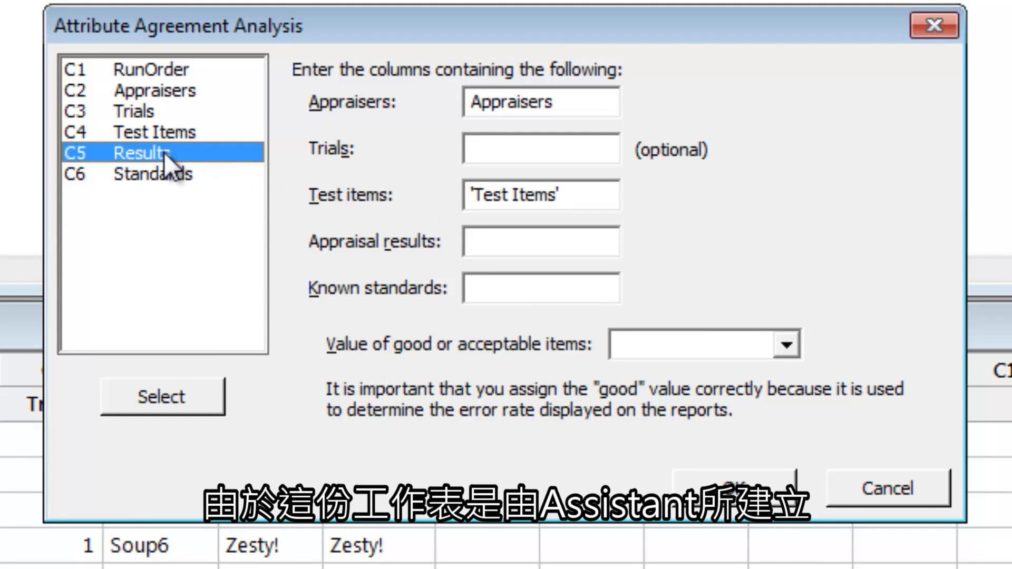
double_click(166, 175)
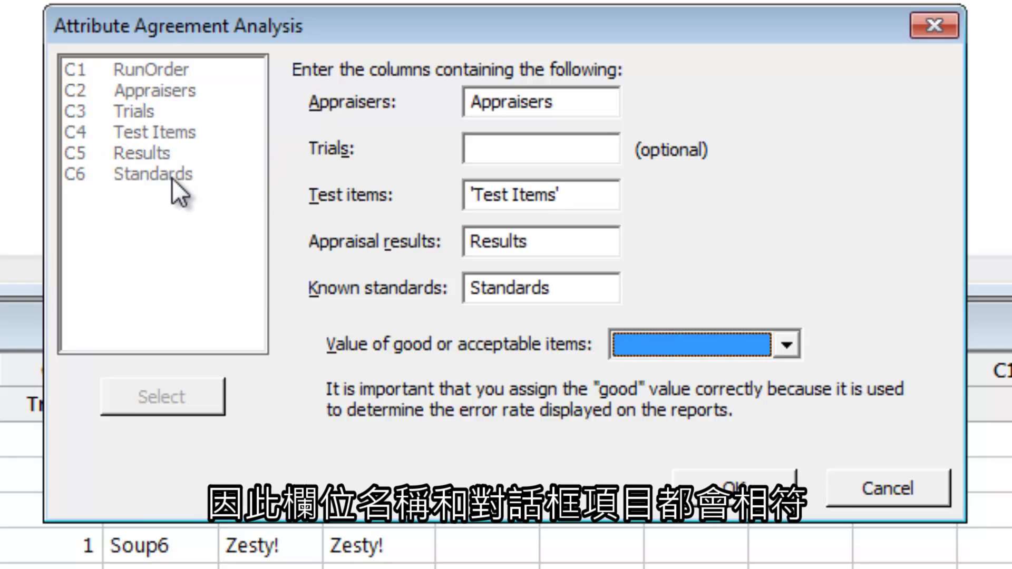
Set the value of good or acceptable items to Zesty! and run the analysis.
click(788, 346)
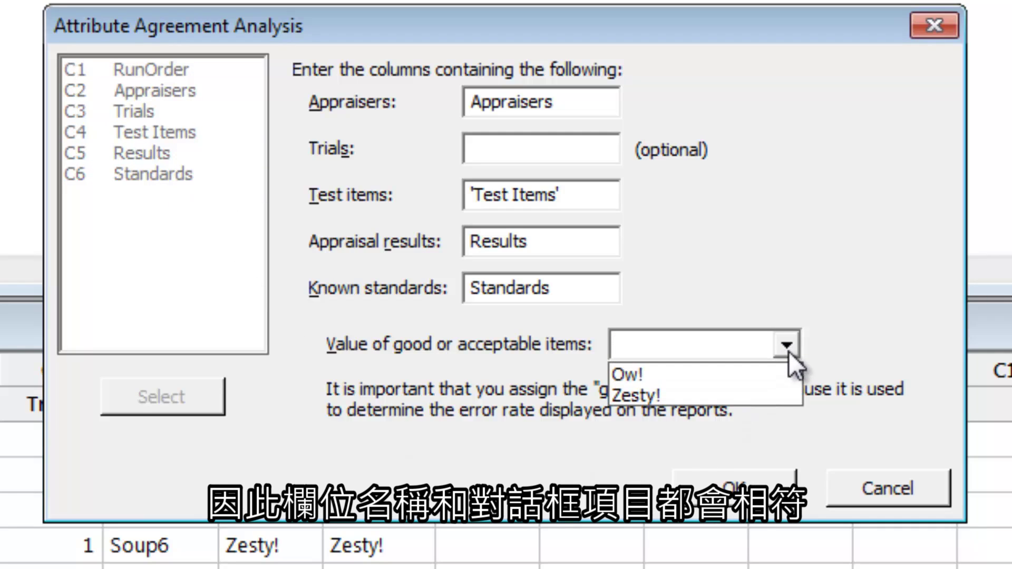
click(760, 393)
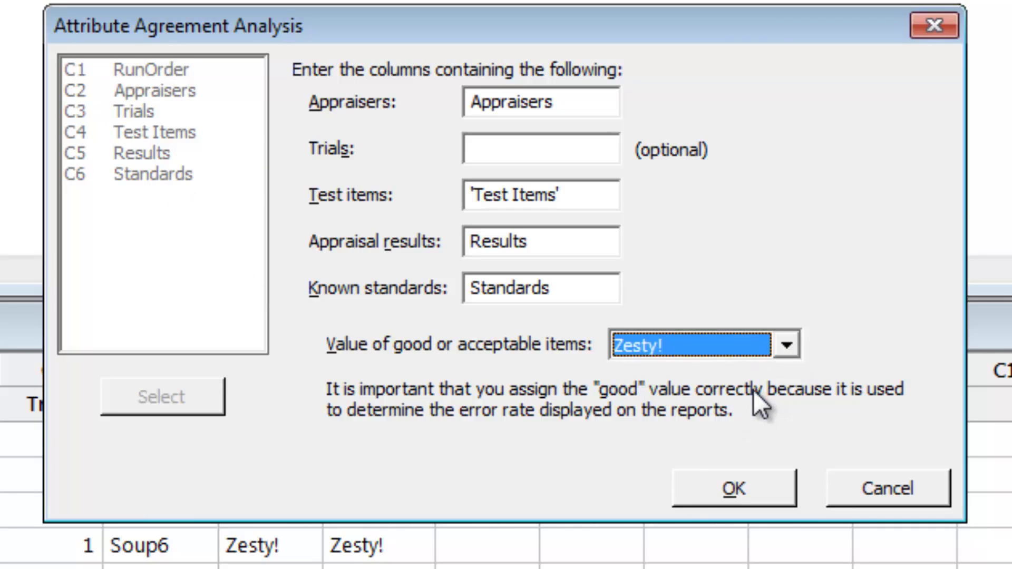
click(755, 482)
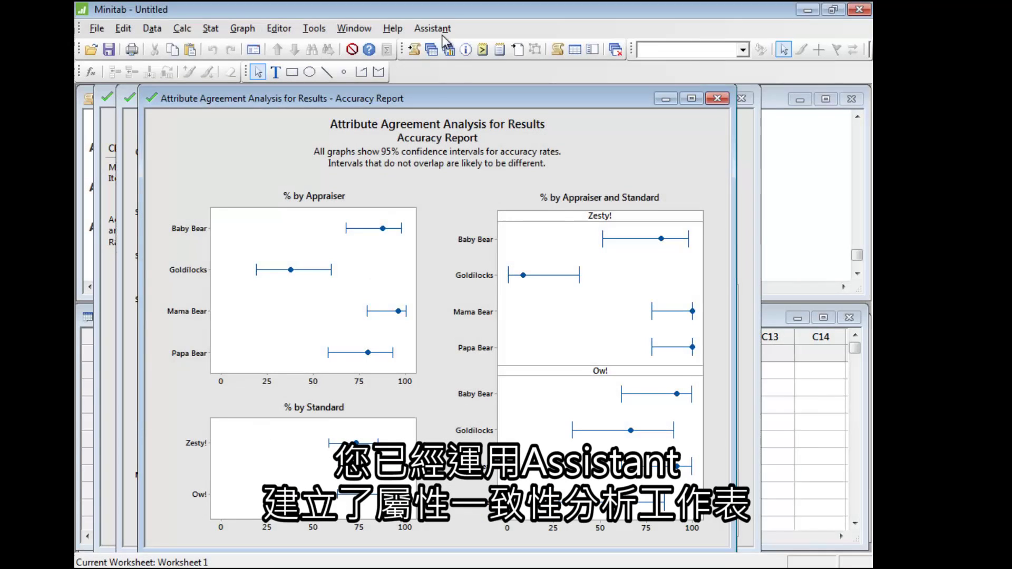
click(433, 28)
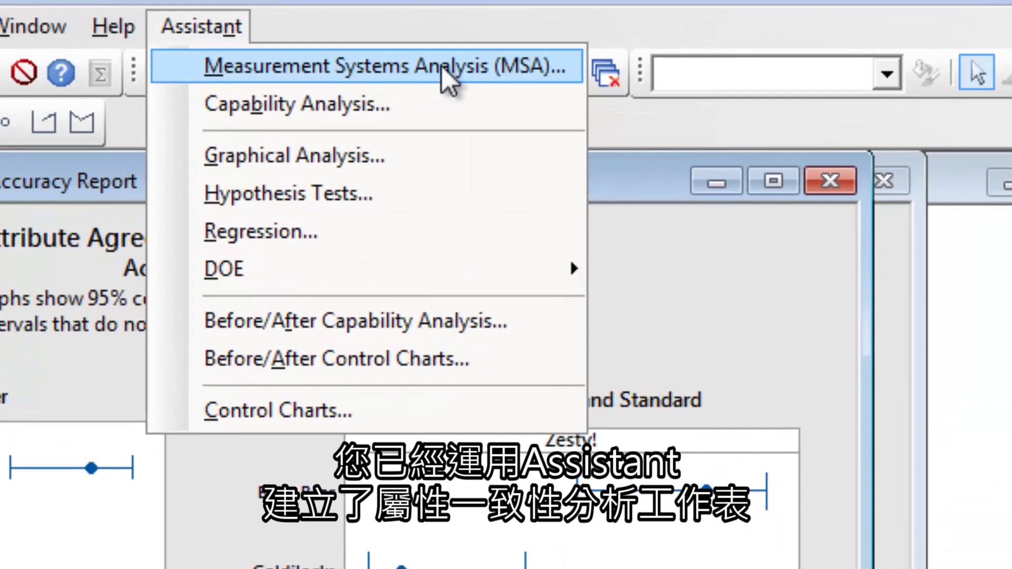